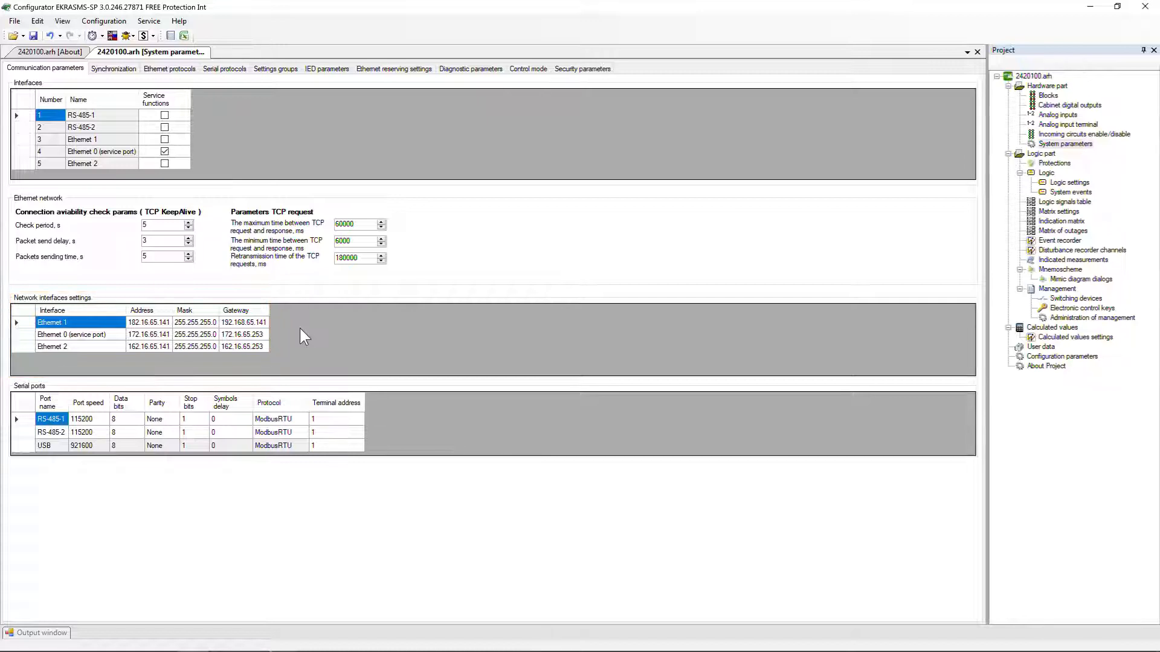
Step: Set the Ethernet 1 interface address to 192.168.65.141 and its gateway to 192.168.65.253
{"action": "double_click", "coordinate": [166, 321]}
{"action": "type", "text": "192."}
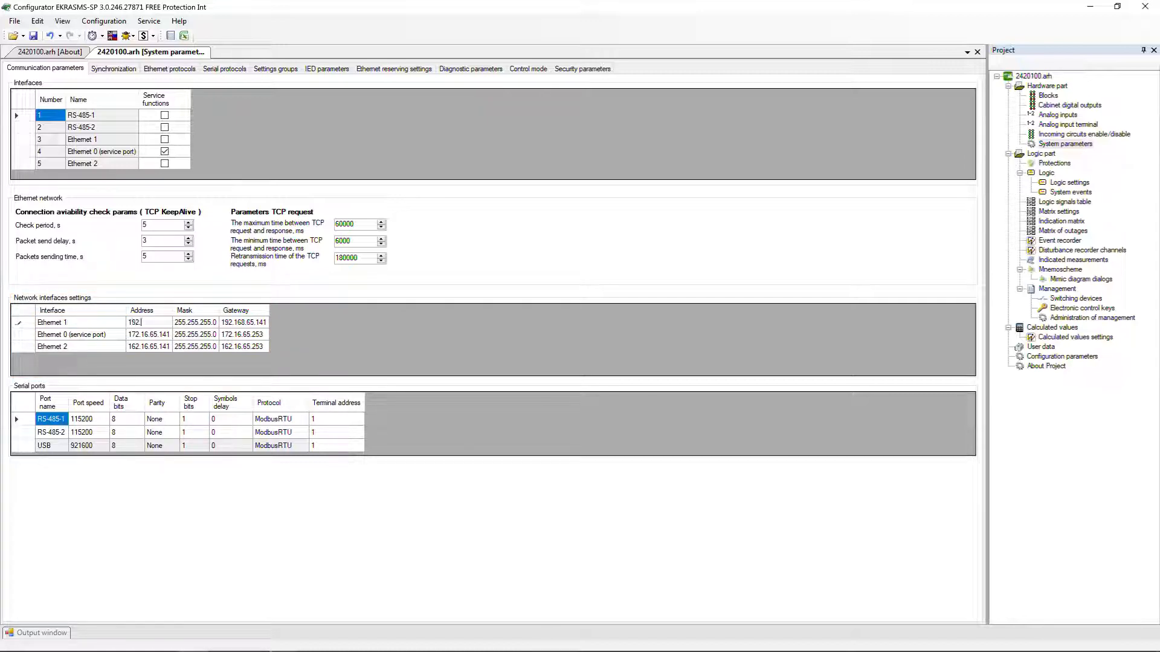
{"action": "type", "text": "168.65.141"}
{"action": "key", "text": "Return"}
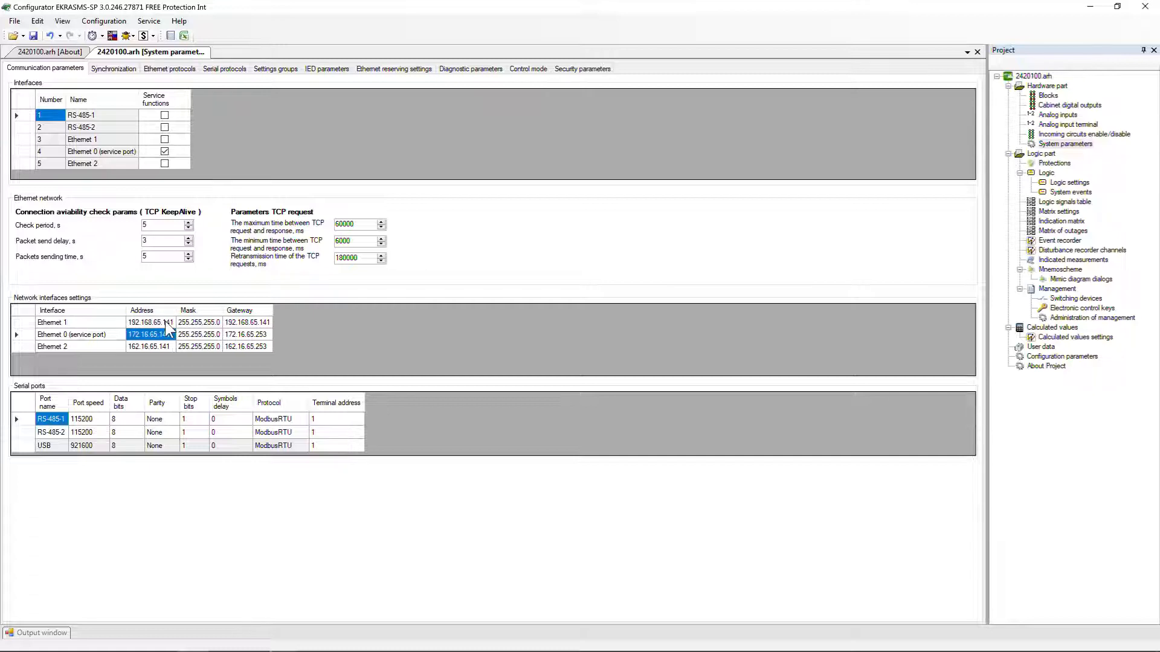
{"action": "double_click", "coordinate": [266, 322]}
{"action": "type", "text": "192.168.65.253"}
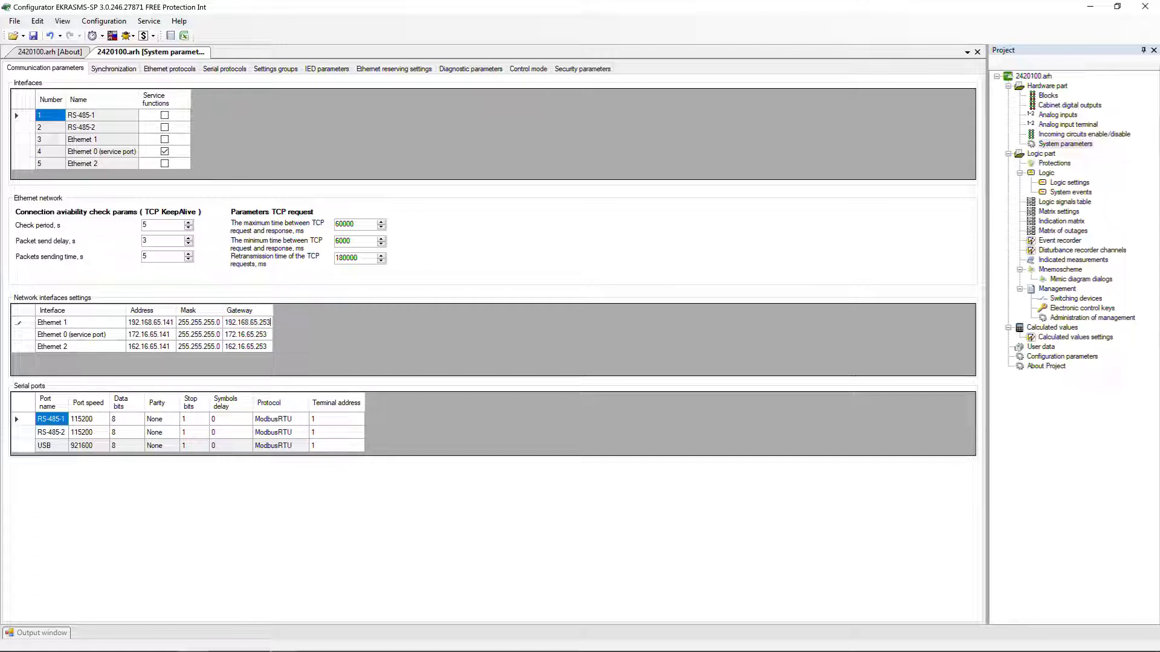
{"action": "key", "text": "Return"}
Step: Set the RS-485-1 serial port speed to 9600 and its data bits to 7
{"action": "left_click", "coordinate": [104, 418]}
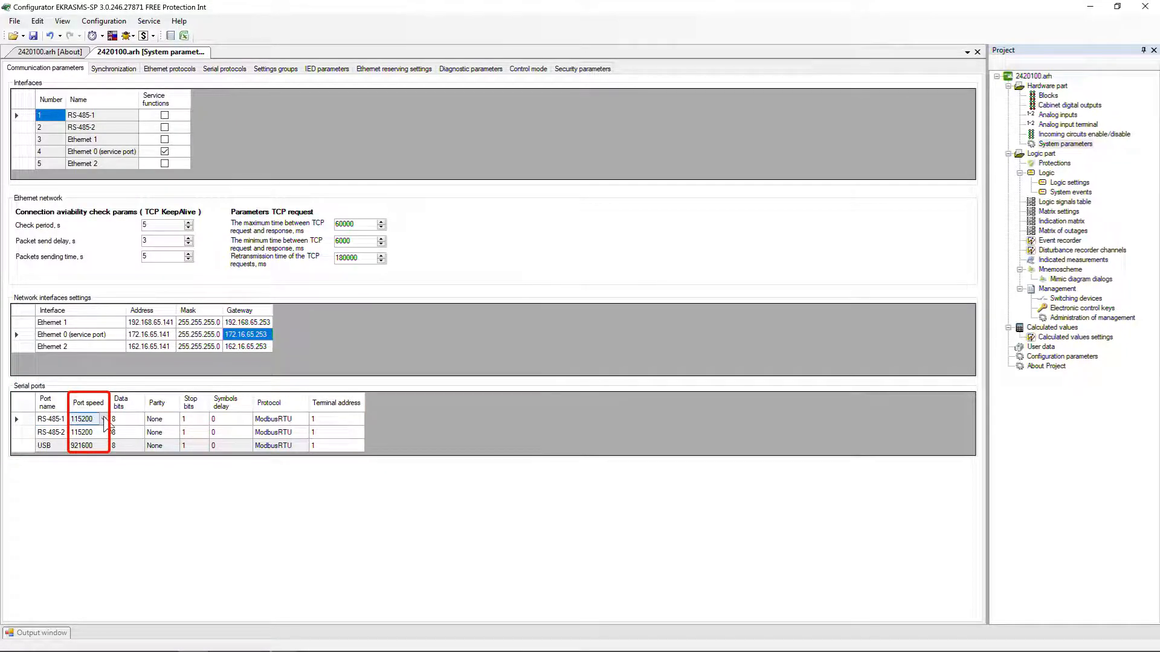
{"action": "left_click", "coordinate": [105, 418]}
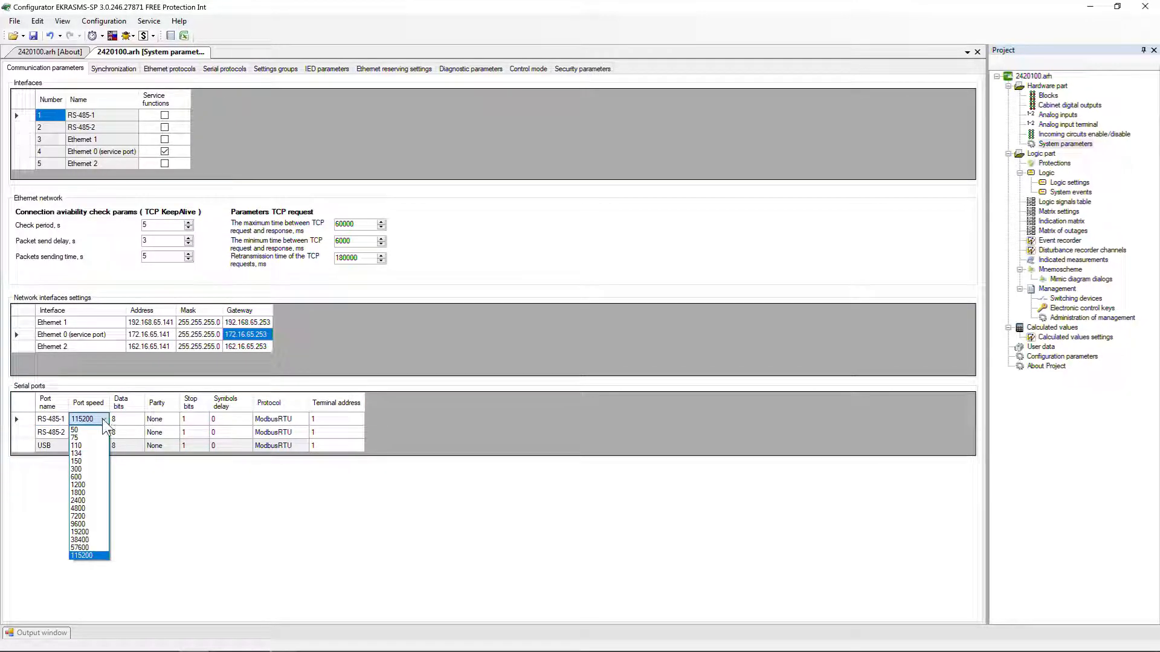
{"action": "left_click", "coordinate": [86, 524]}
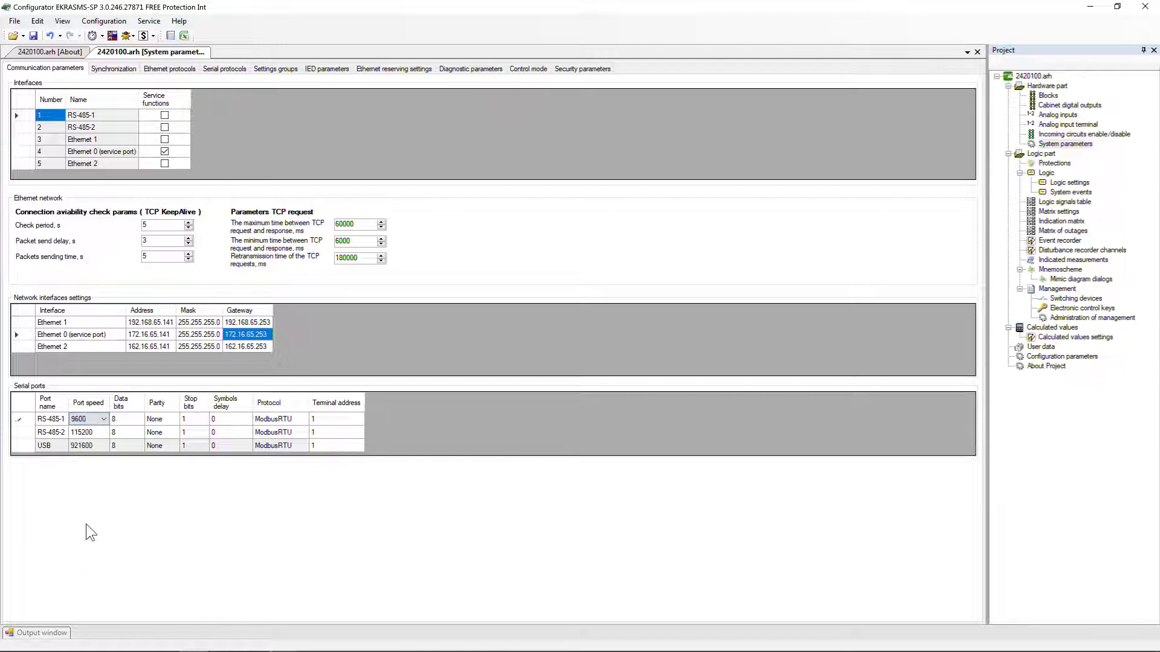
{"action": "left_click", "coordinate": [138, 423]}
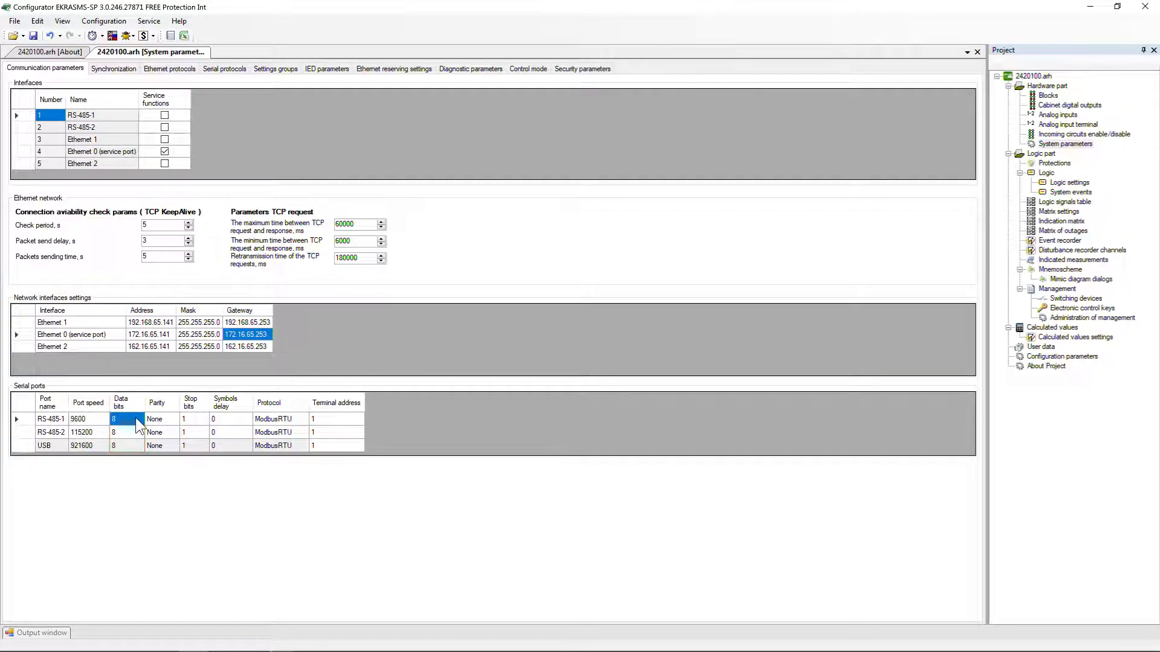
{"action": "type", "text": "7"}
{"action": "key", "text": "Return"}
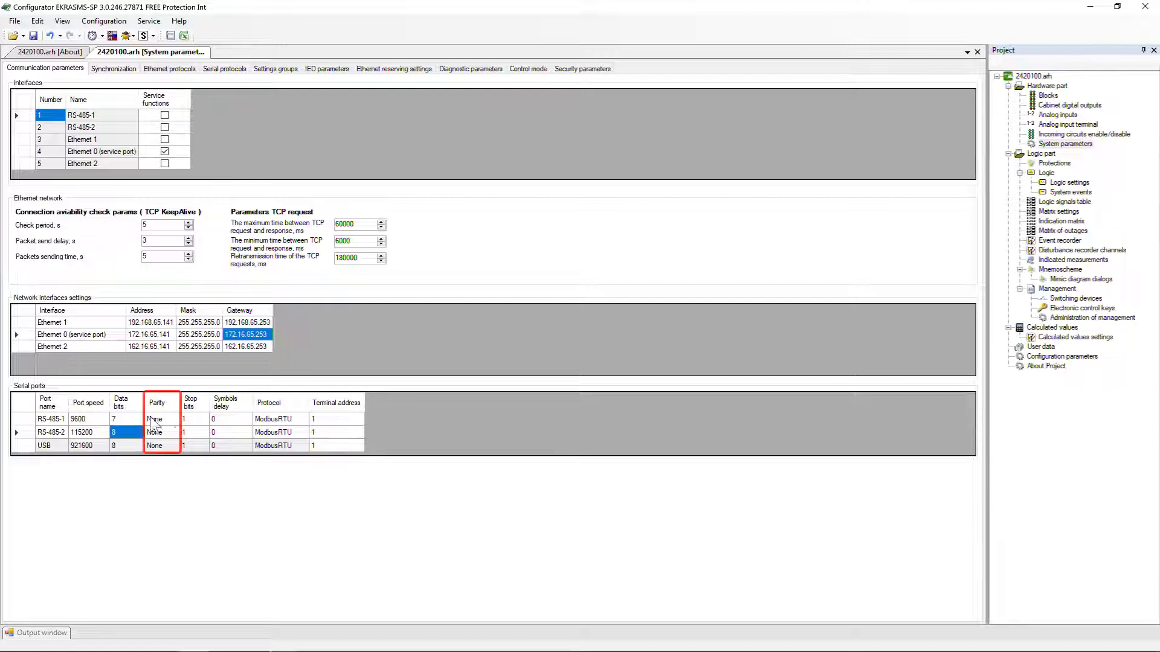
Step: Set the parity of the RS-485-1 serial port to Odd
{"action": "left_click", "coordinate": [173, 418]}
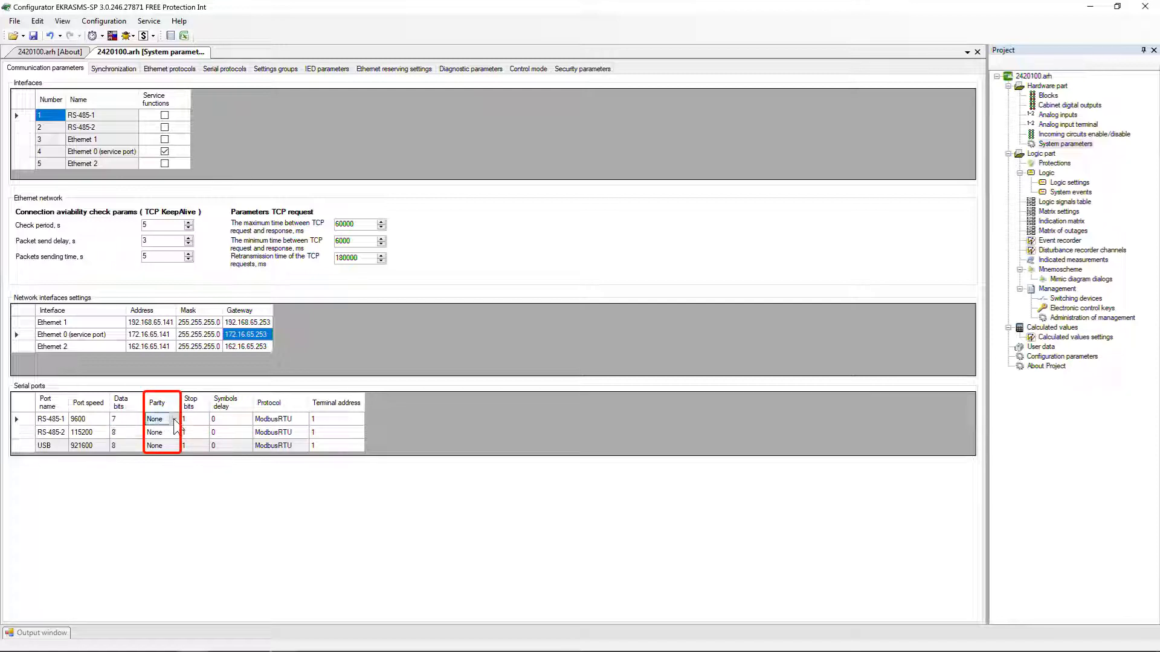
{"action": "left_click", "coordinate": [173, 419]}
{"action": "left_click", "coordinate": [167, 440]}
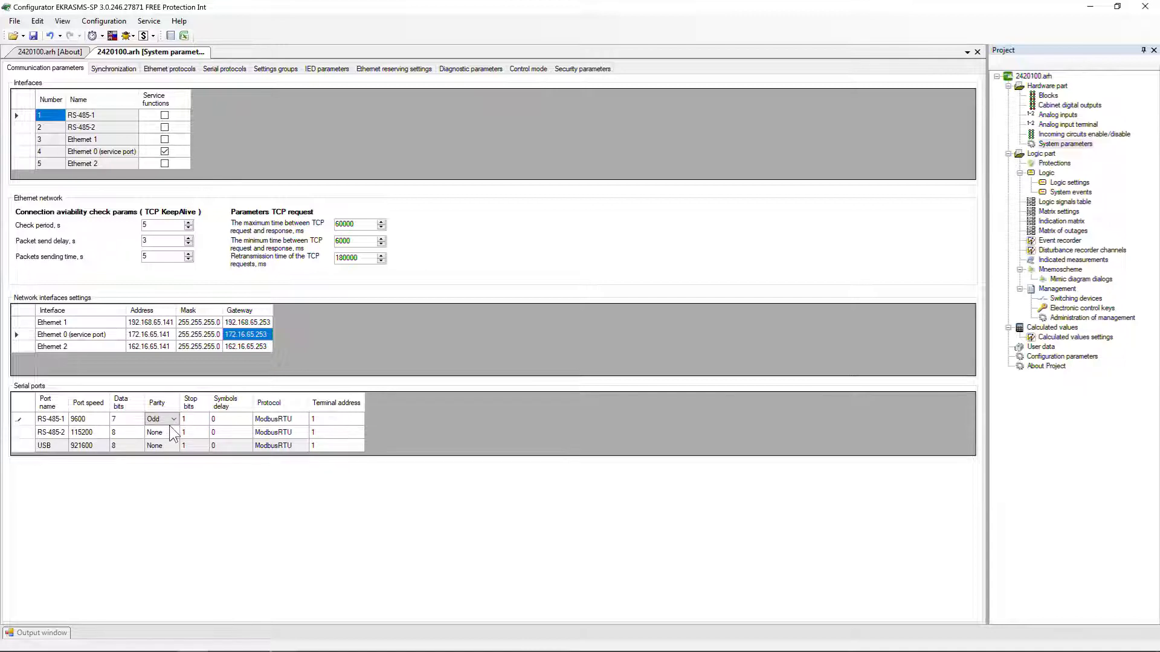
Step: Try the other parity options on the RS-485-1 serial port
{"action": "left_click", "coordinate": [174, 419]}
{"action": "left_click", "coordinate": [174, 419]}
{"action": "left_click", "coordinate": [171, 454]}
{"action": "left_click", "coordinate": [172, 420]}
{"action": "left_click", "coordinate": [165, 458]}
{"action": "left_click", "coordinate": [172, 420]}
{"action": "left_click", "coordinate": [170, 428]}
{"action": "left_click", "coordinate": [173, 420]}
Step: Set the stop bits of the RS-485-1 serial port to 2
{"action": "left_click", "coordinate": [204, 418]}
{"action": "type", "text": "2"}
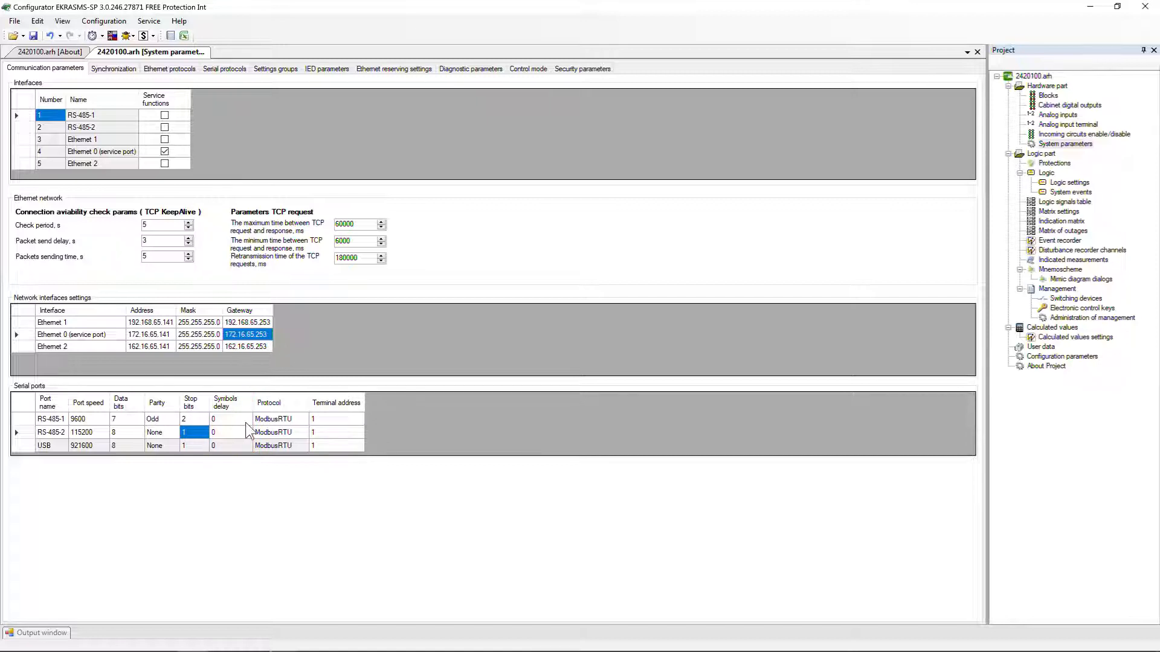
Step: Check the protocol choices for RS-485-1 and add the 60870-5-103 protocol to the serial protocols
{"action": "left_click", "coordinate": [303, 420]}
{"action": "left_click", "coordinate": [303, 420]}
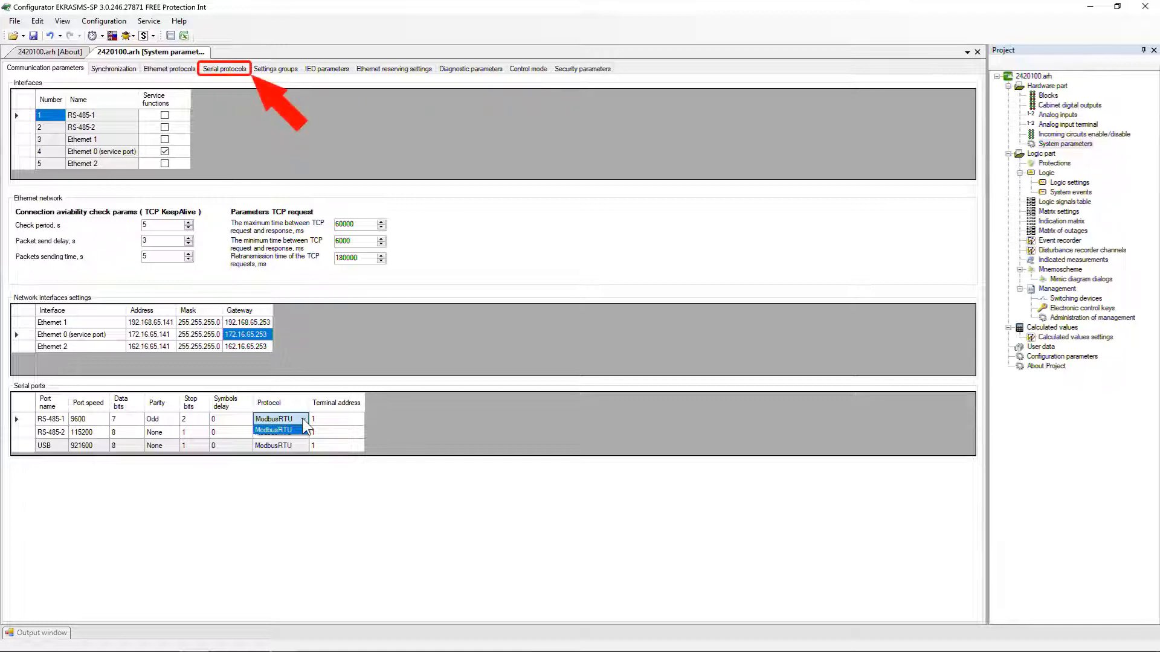
{"action": "left_click", "coordinate": [237, 70]}
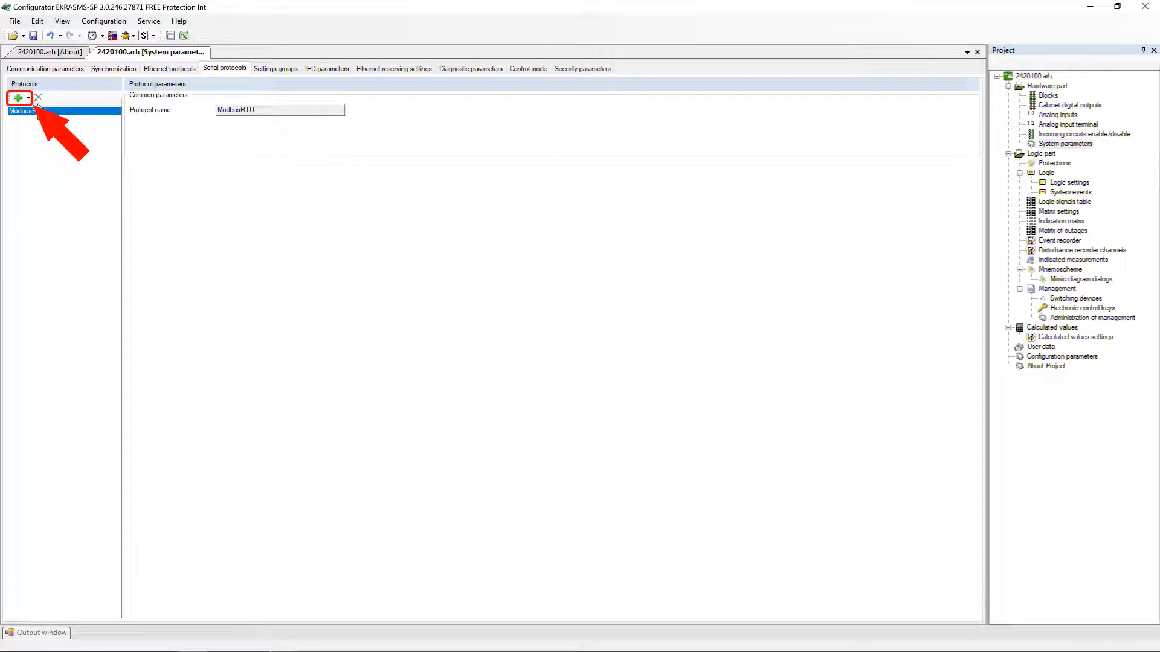
{"action": "left_click", "coordinate": [27, 98]}
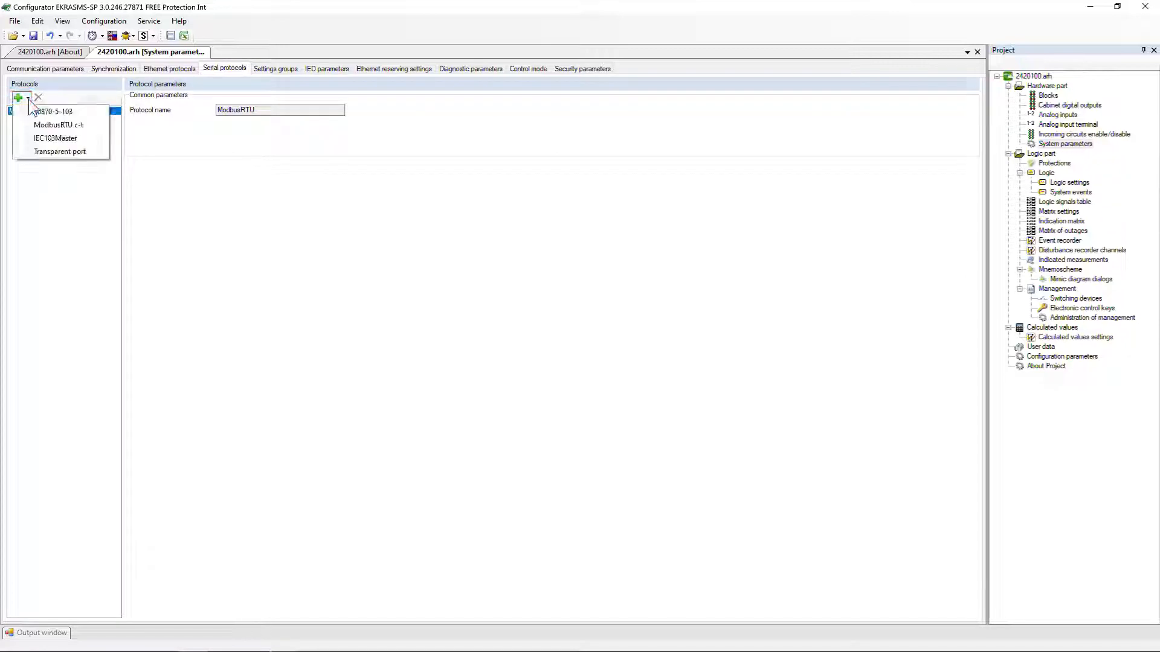
{"action": "left_click", "coordinate": [93, 111]}
Step: Return to the communication parameters and review the protocol choices for the RS-485-1 port
{"action": "left_click", "coordinate": [76, 69]}
{"action": "left_click", "coordinate": [307, 420]}
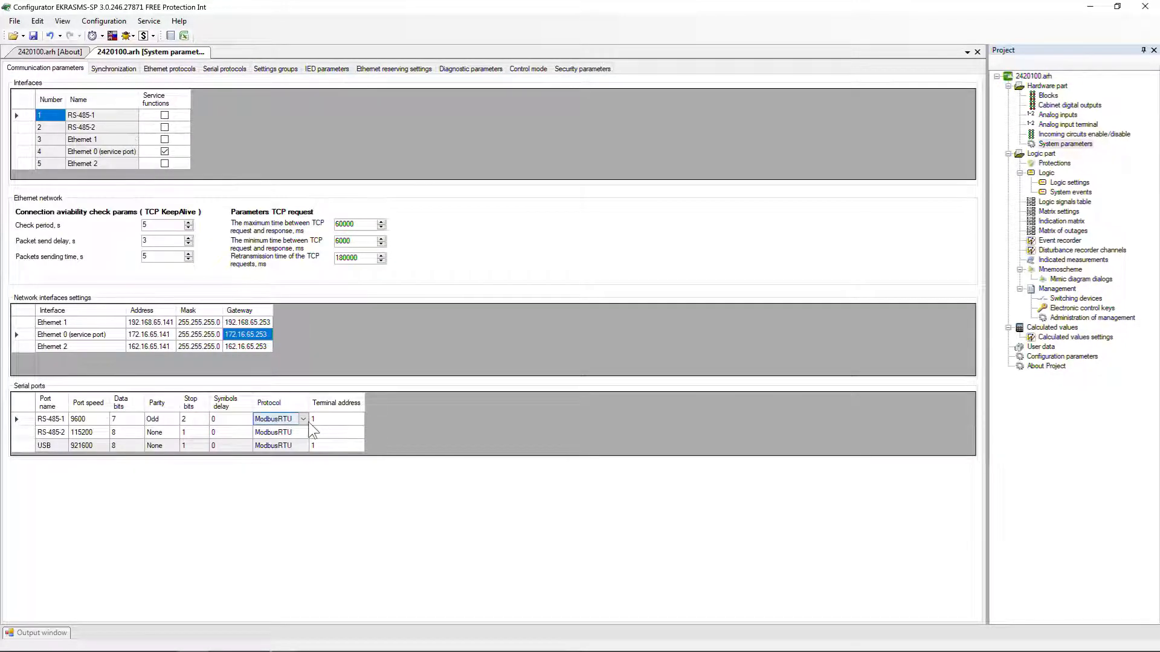
{"action": "left_click", "coordinate": [307, 420]}
{"action": "left_click", "coordinate": [304, 423]}
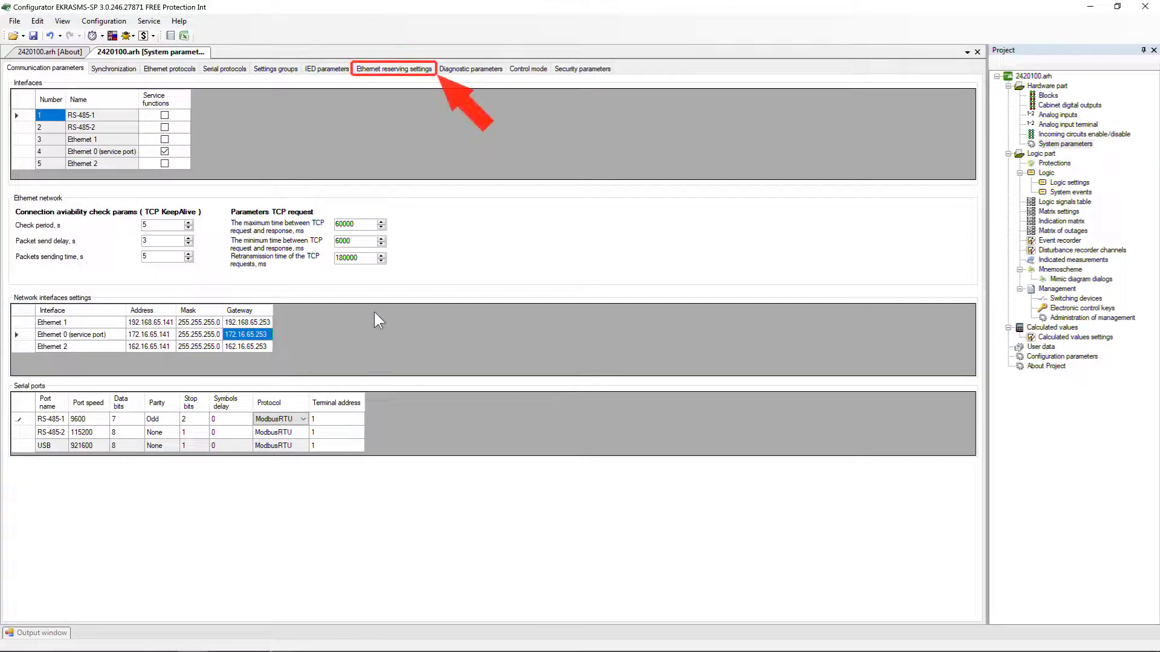
Step: Enable link backup reserving with Ethernet 1 as LAN 1 and Ethernet 2 as LAN 2
{"action": "left_click", "coordinate": [391, 65]}
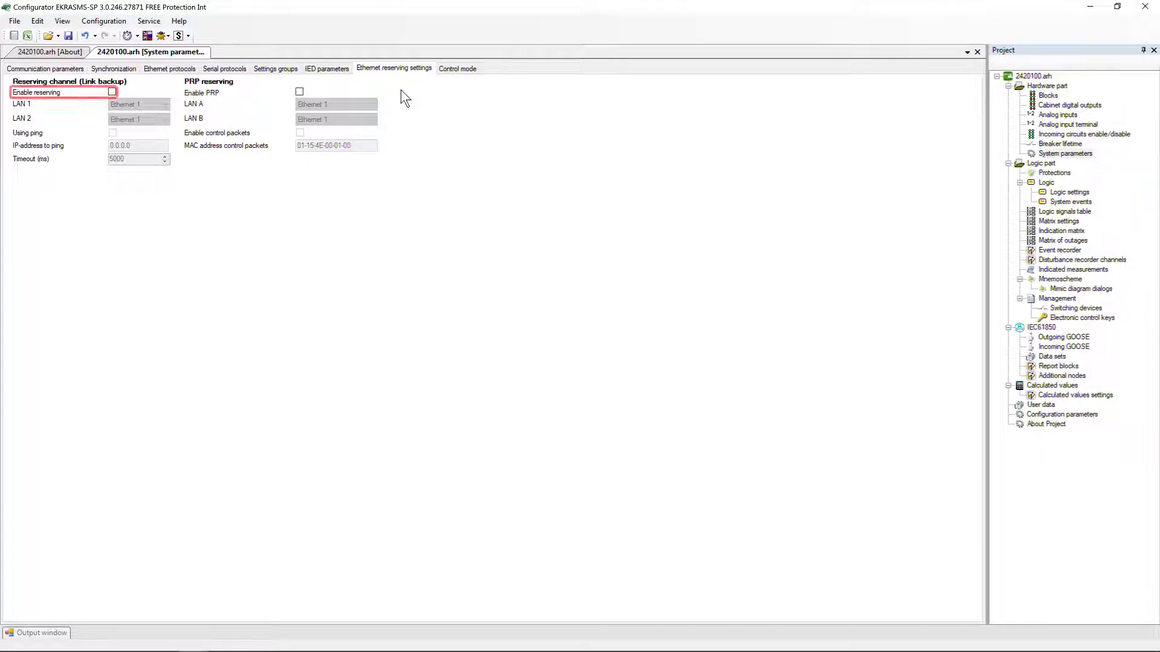
{"action": "left_click", "coordinate": [112, 93]}
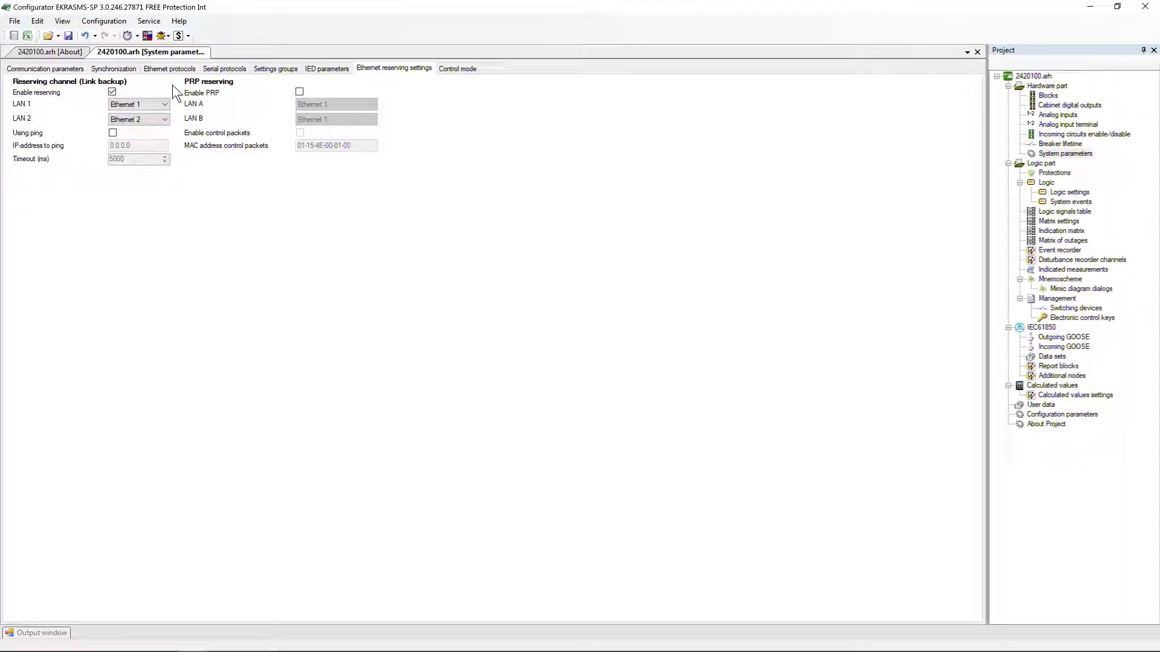
{"action": "left_click", "coordinate": [164, 104]}
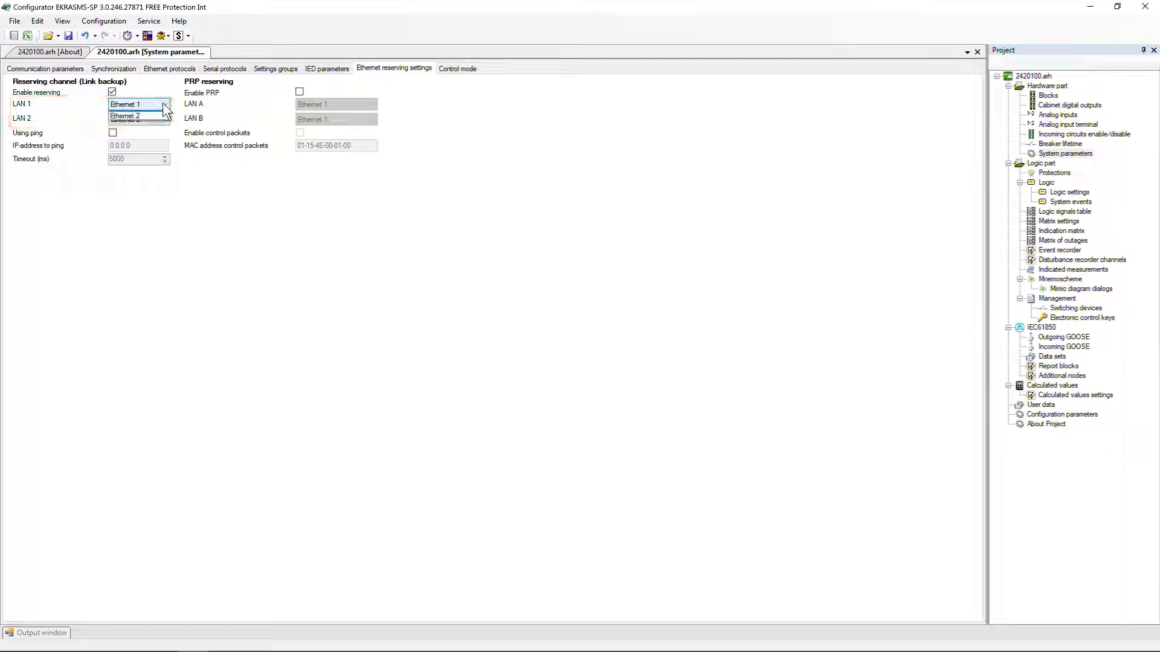
{"action": "left_click", "coordinate": [162, 115]}
{"action": "left_click", "coordinate": [164, 120]}
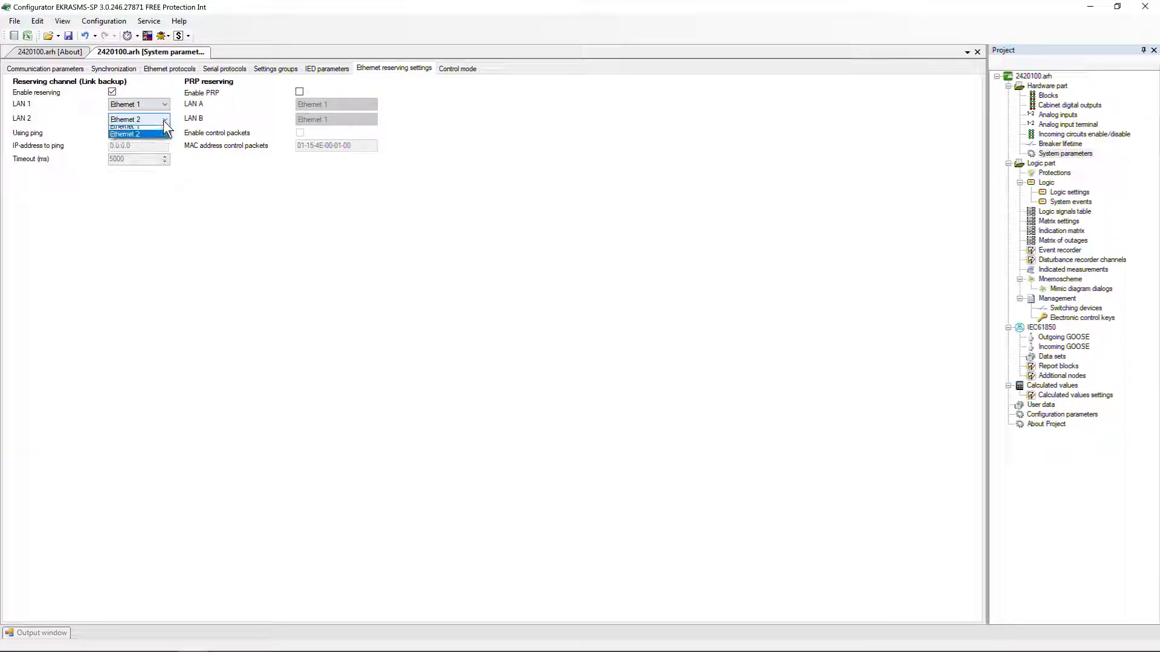
{"action": "left_click", "coordinate": [160, 135]}
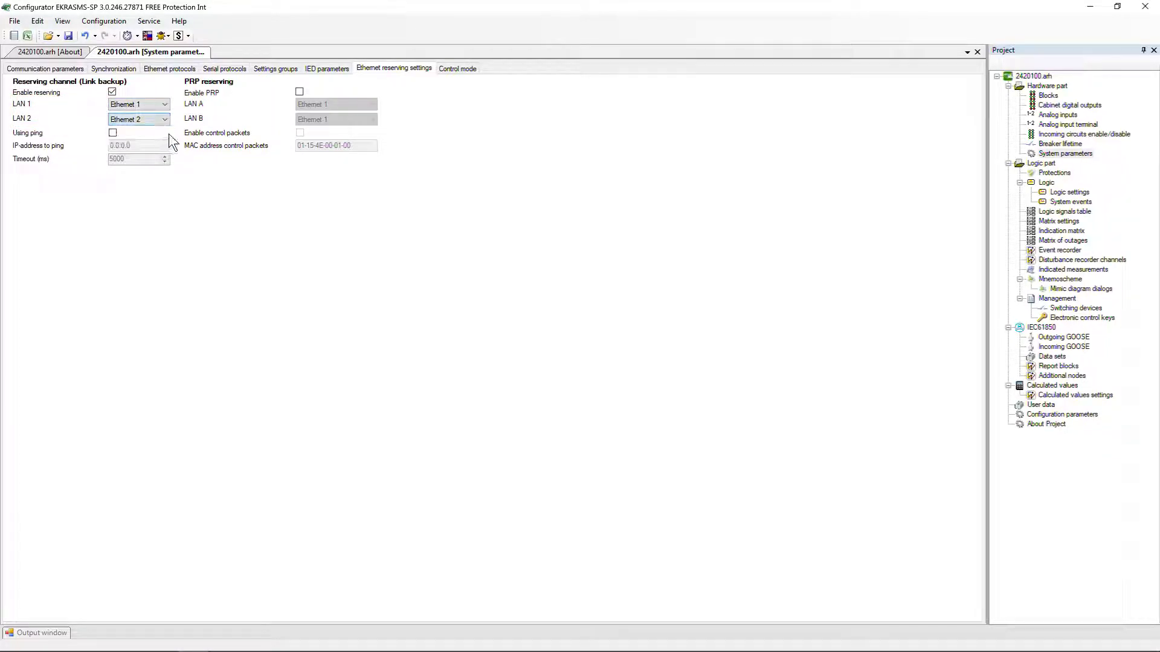
Step: Set the Ethernet 1 address in the network interface settings to 192.168.65.142
{"action": "left_click", "coordinate": [60, 69]}
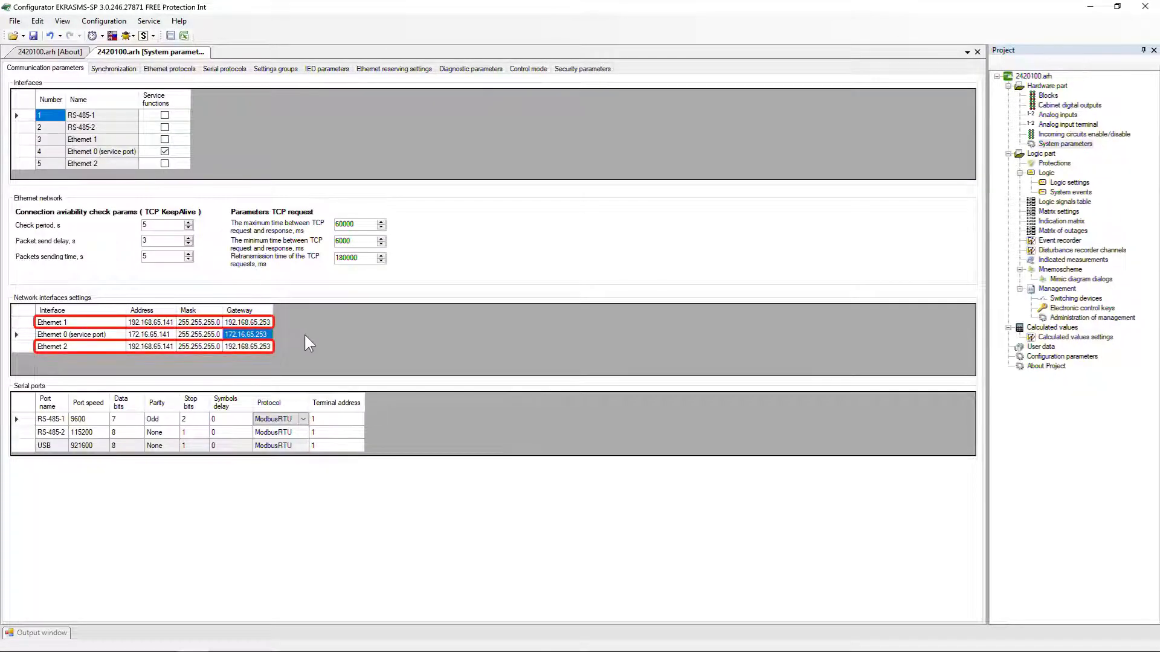
{"action": "left_click", "coordinate": [174, 323]}
{"action": "left_click", "coordinate": [173, 323]}
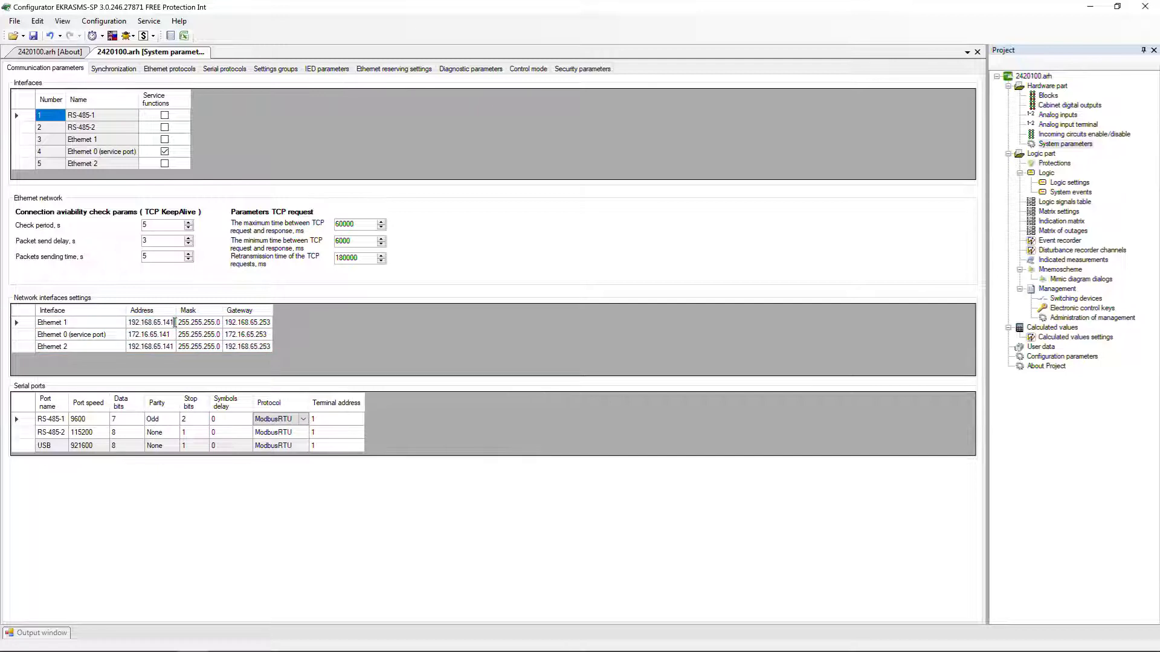
{"action": "key", "text": "BackSpace"}
{"action": "type", "text": "2"}
{"action": "key", "text": "Return"}
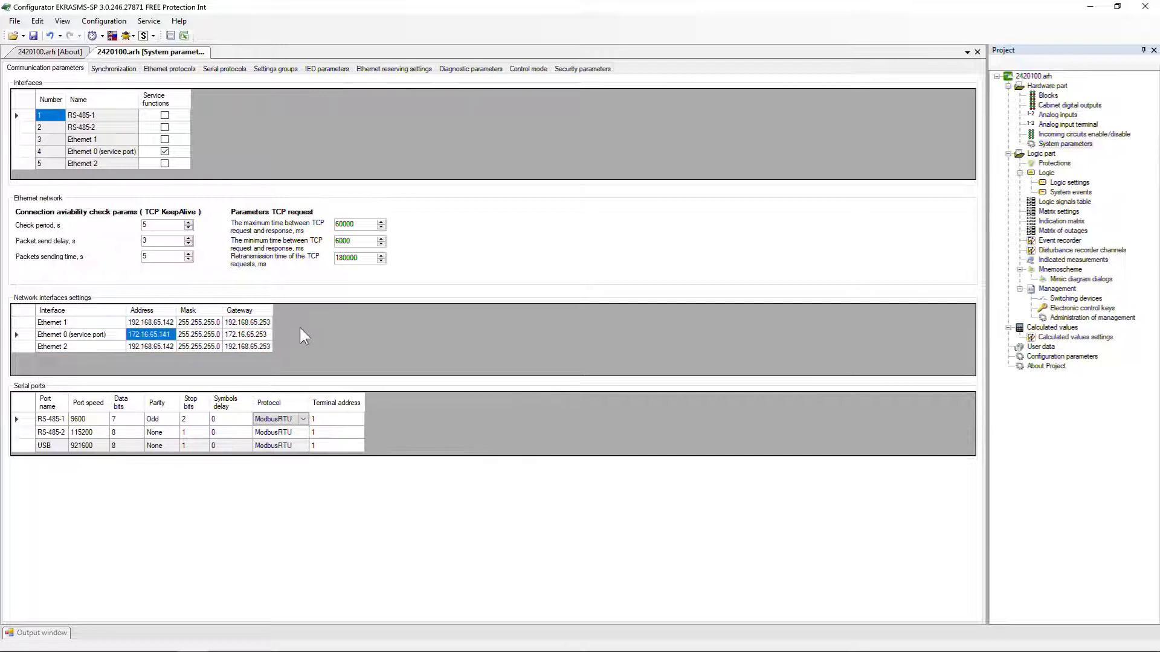
Step: Enable ping for the link backup channel and set the IP address to ping to 192.168.65.145
{"action": "left_click", "coordinate": [392, 71]}
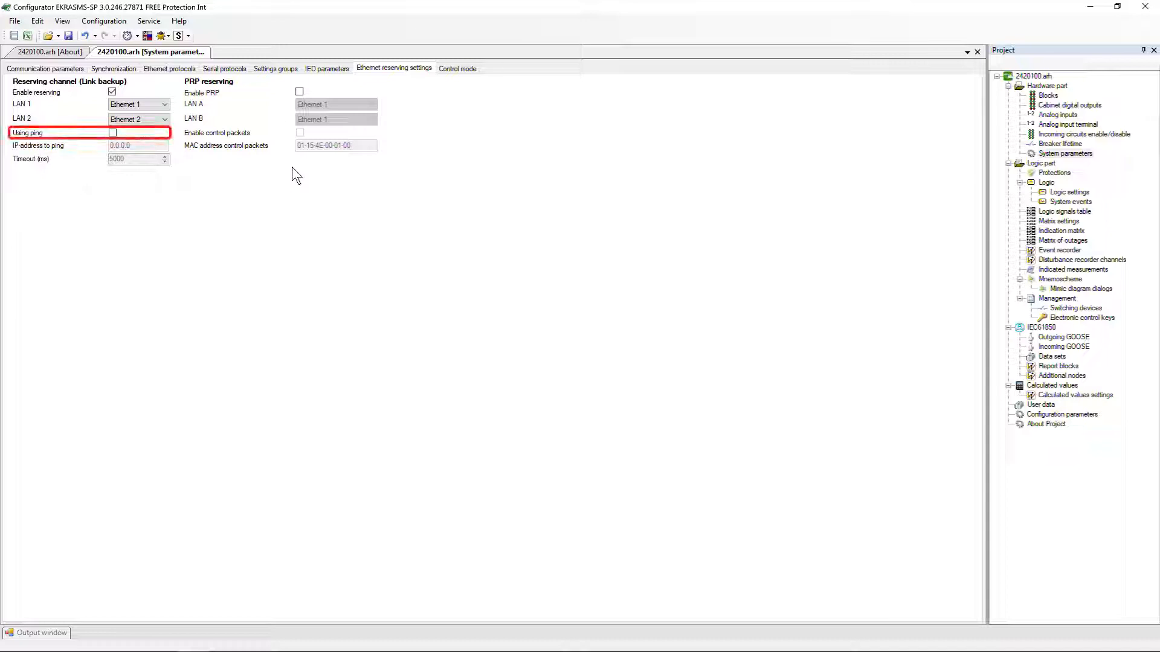
{"action": "left_click", "coordinate": [113, 132]}
{"action": "left_click", "coordinate": [143, 145]}
{"action": "key", "text": "BackSpace"}
{"action": "key", "text": "BackSpace"}
{"action": "key", "text": "BackSpace"}
{"action": "key", "text": "BackSpace"}
{"action": "key", "text": "BackSpace"}
{"action": "key", "text": "BackSpace"}
{"action": "key", "text": "BackSpace"}
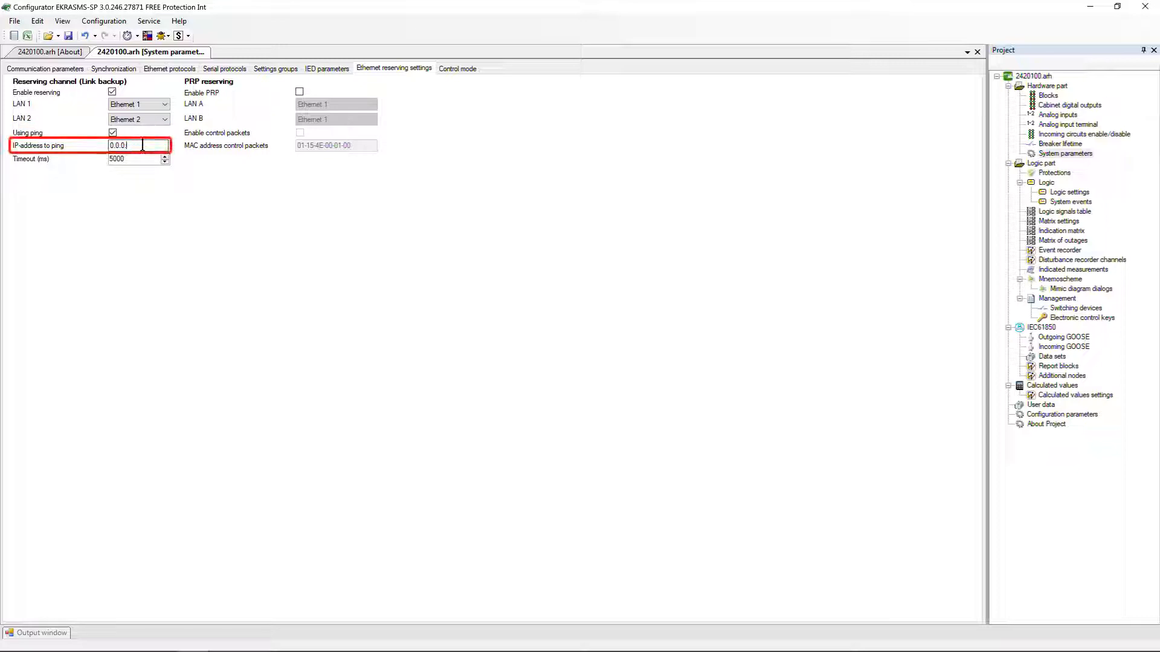
{"action": "type", "text": "192.168.65.145"}
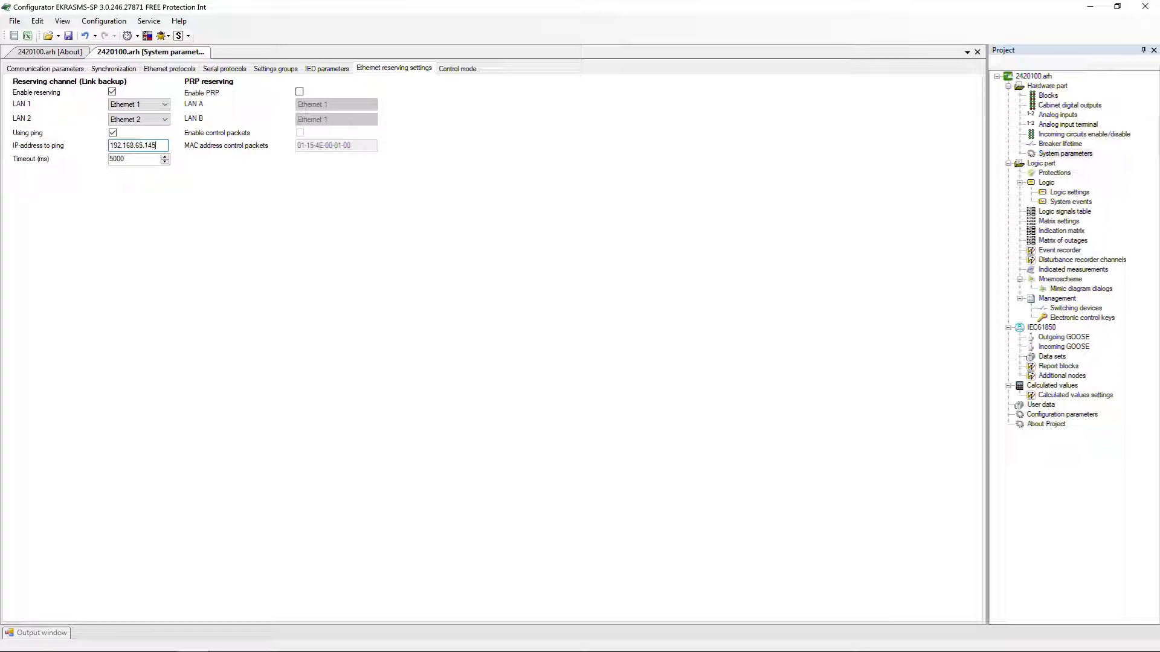
Step: Set the link backup ping timeout to 10000 ms
{"action": "left_click", "coordinate": [135, 158]}
{"action": "key", "text": "BackSpace"}
{"action": "key", "text": "BackSpace"}
{"action": "key", "text": "BackSpace"}
{"action": "key", "text": "BackSpace"}
{"action": "type", "text": "10000"}
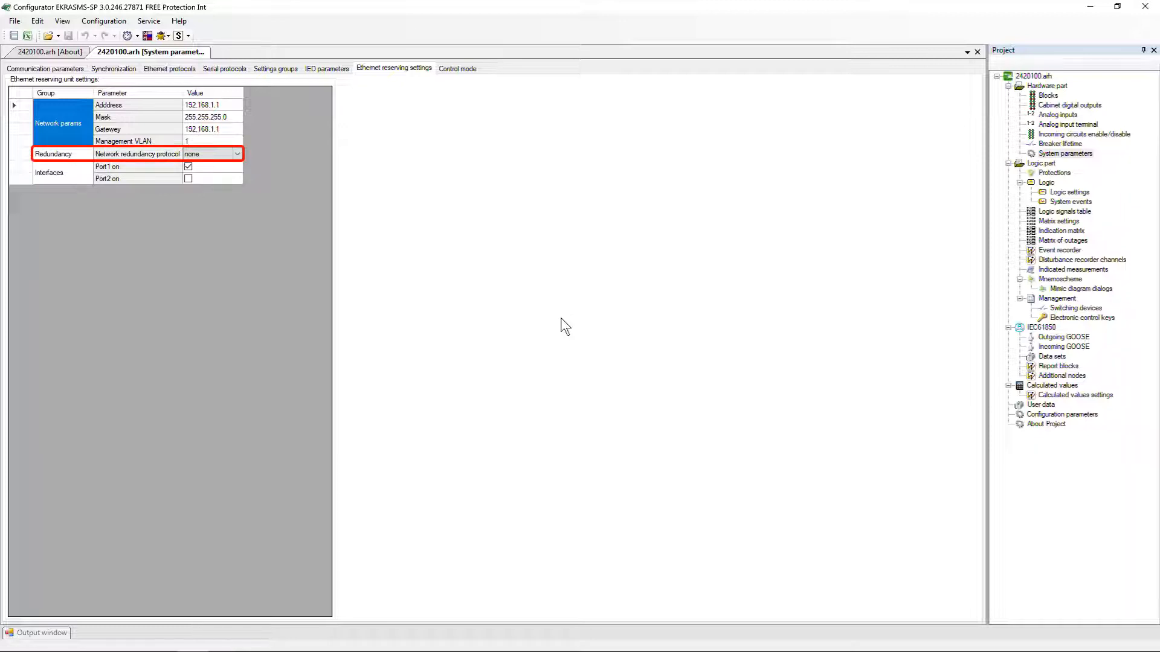
Step: Set the network redundancy protocol of the Ethernet reserving unit to linkbackup
{"action": "left_click", "coordinate": [235, 151]}
{"action": "left_click", "coordinate": [234, 151]}
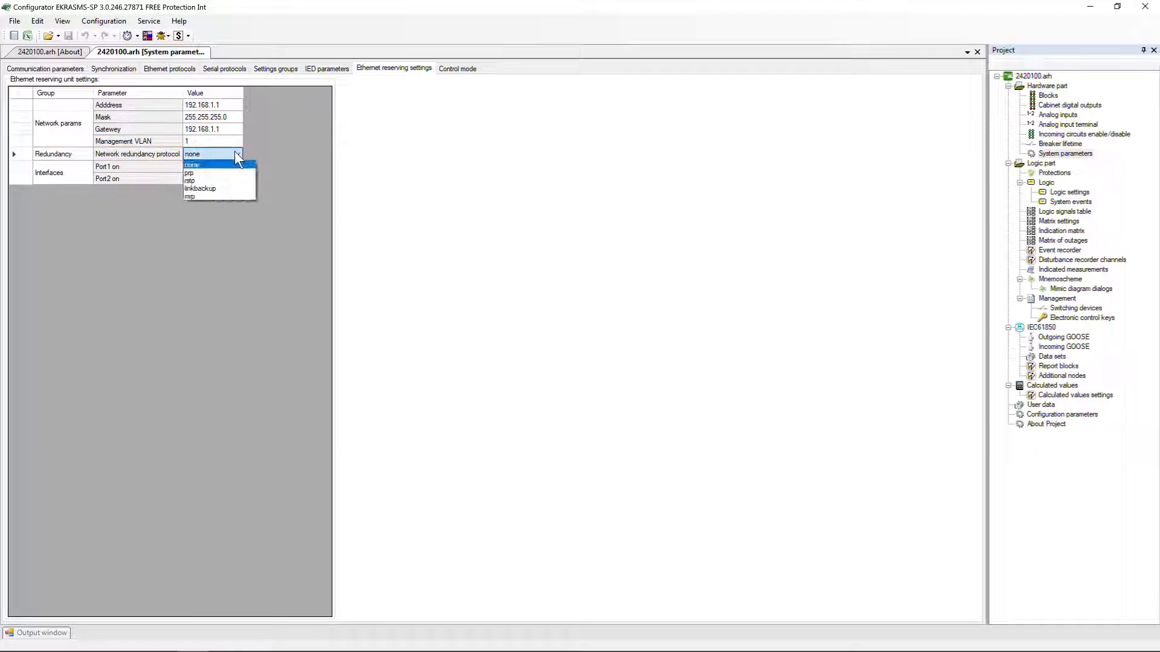
{"action": "left_click", "coordinate": [223, 188]}
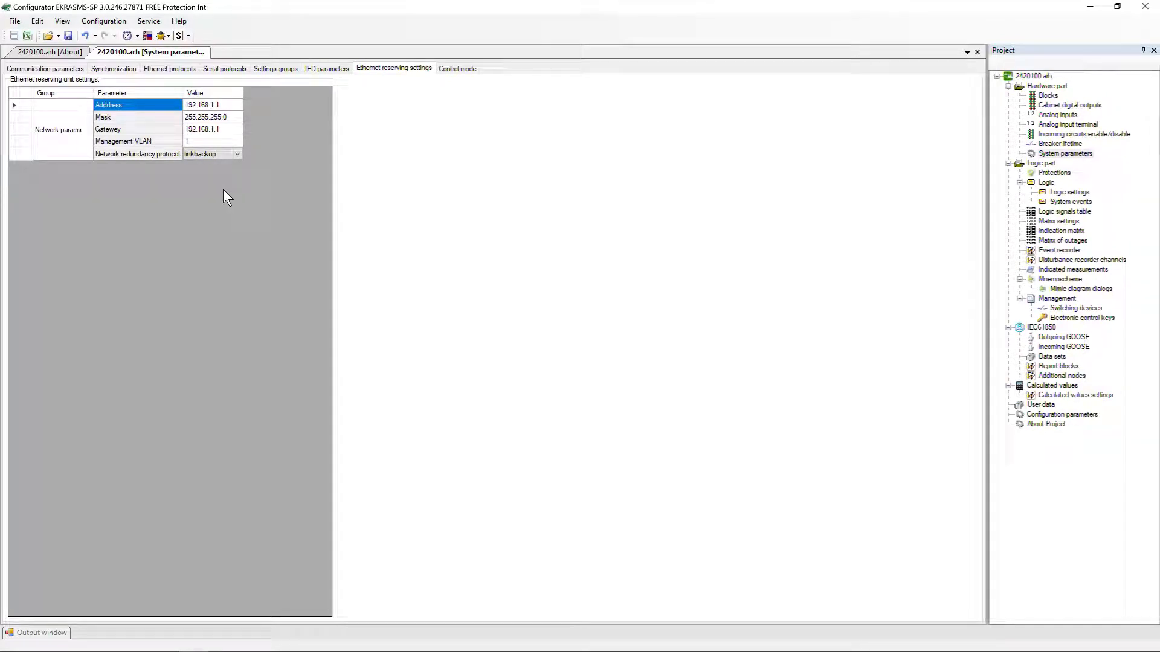
Step: Change the network redundancy protocol of the Ethernet reserving unit to prp
{"action": "left_click", "coordinate": [237, 154]}
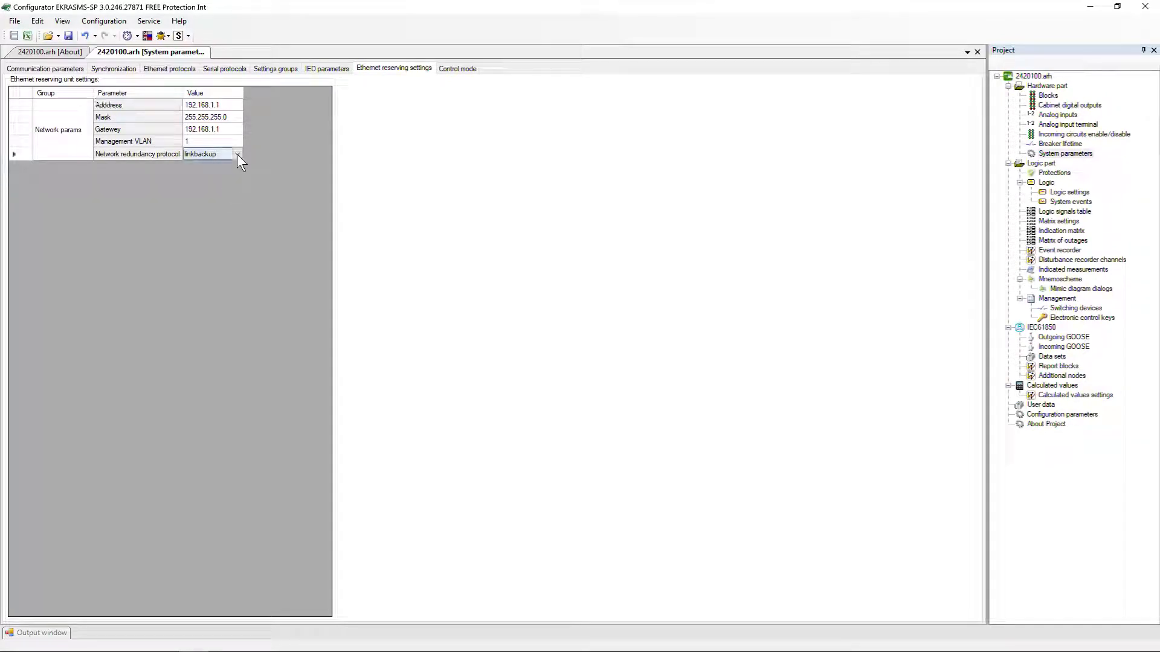
{"action": "left_click", "coordinate": [237, 154]}
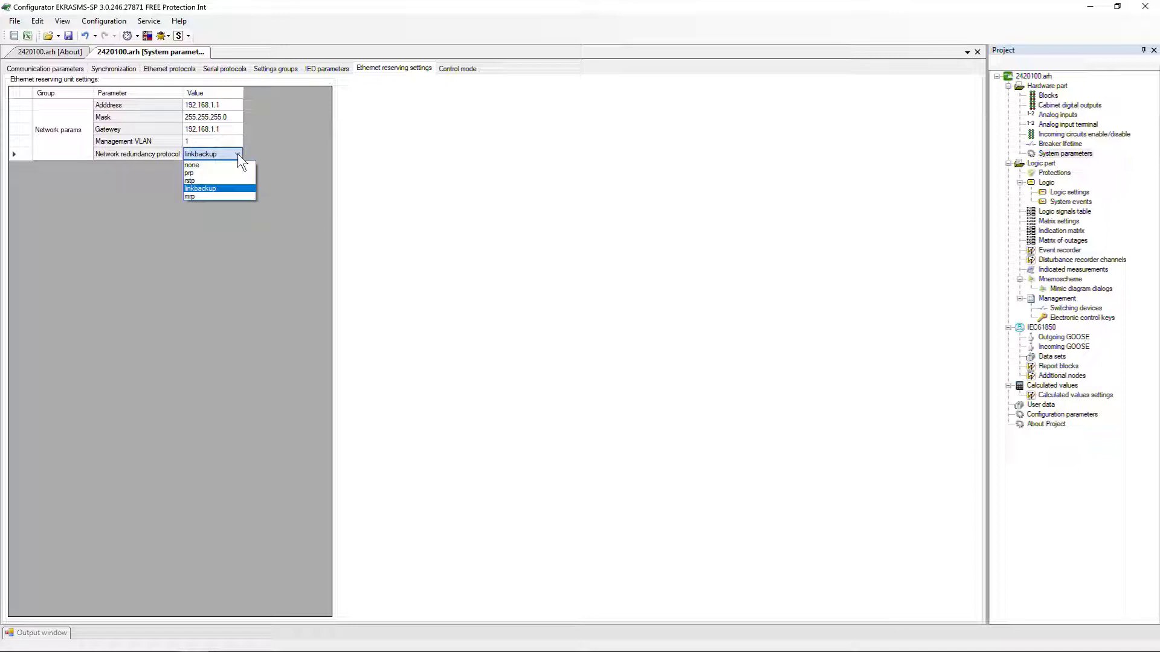
{"action": "left_click", "coordinate": [233, 170]}
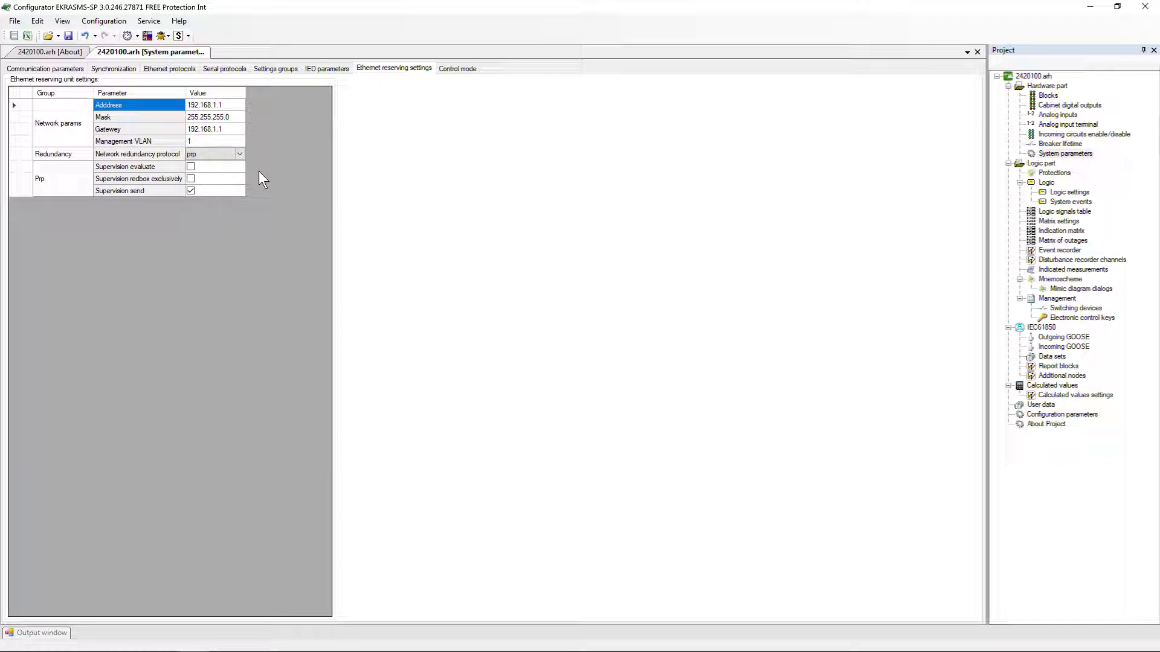
Step: Set the network redundancy protocol to none, and switch the enabled interface to Port2 and back to Port1
{"action": "left_click", "coordinate": [241, 153]}
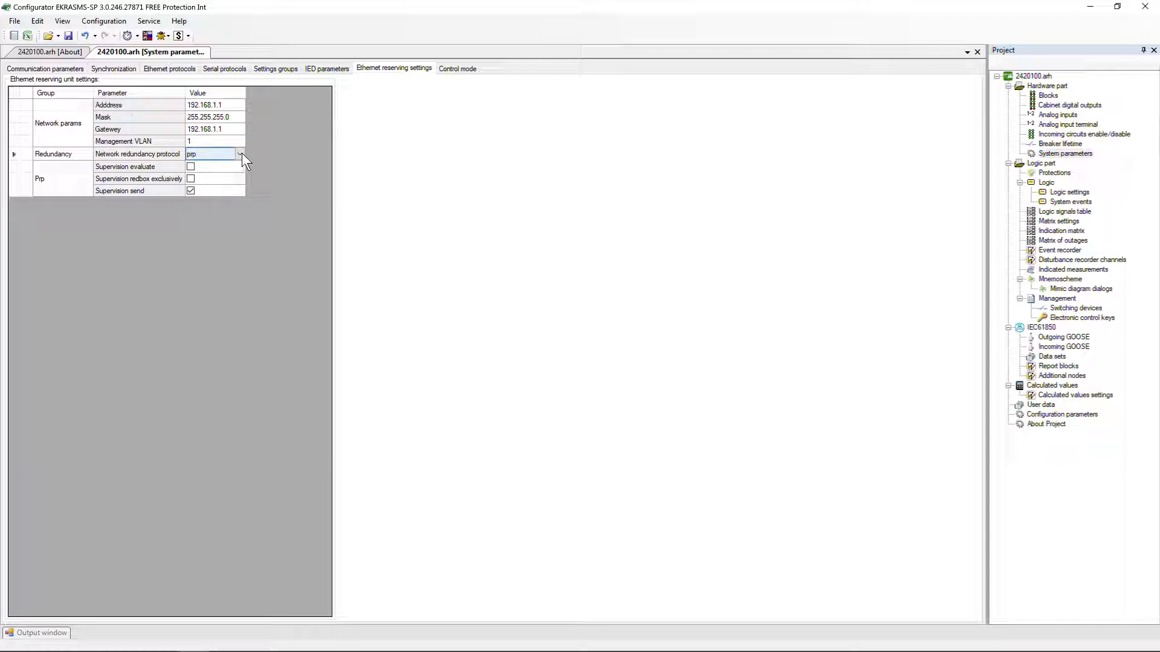
{"action": "left_click", "coordinate": [241, 154]}
{"action": "left_click", "coordinate": [235, 163]}
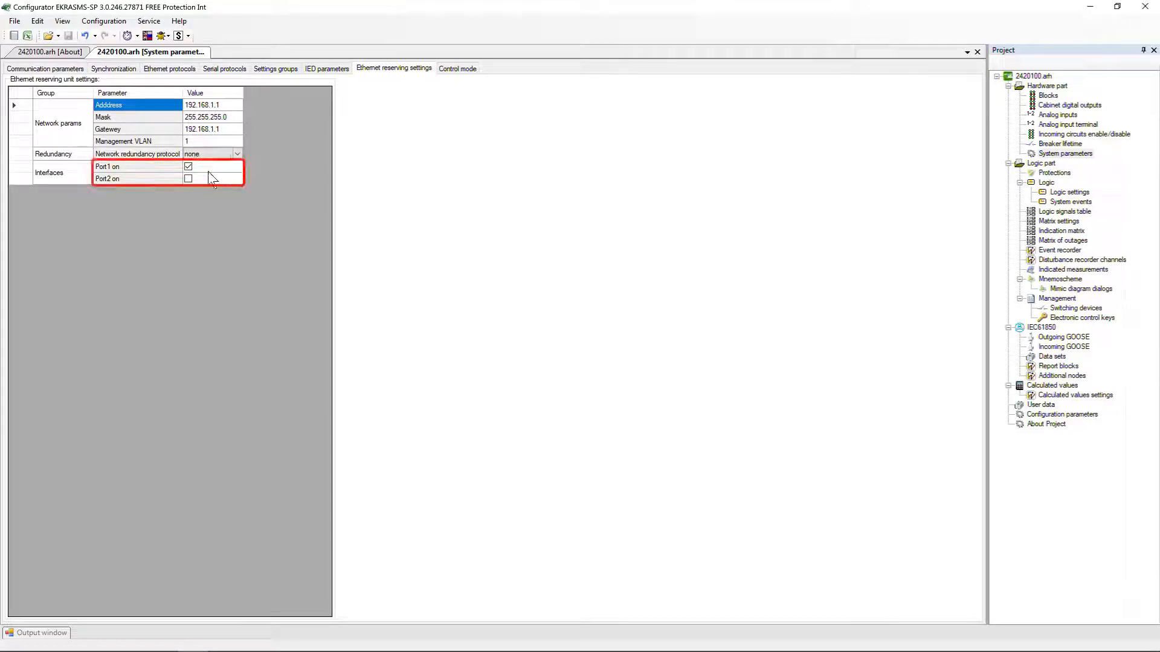
{"action": "left_click", "coordinate": [188, 179]}
{"action": "left_click", "coordinate": [188, 167]}
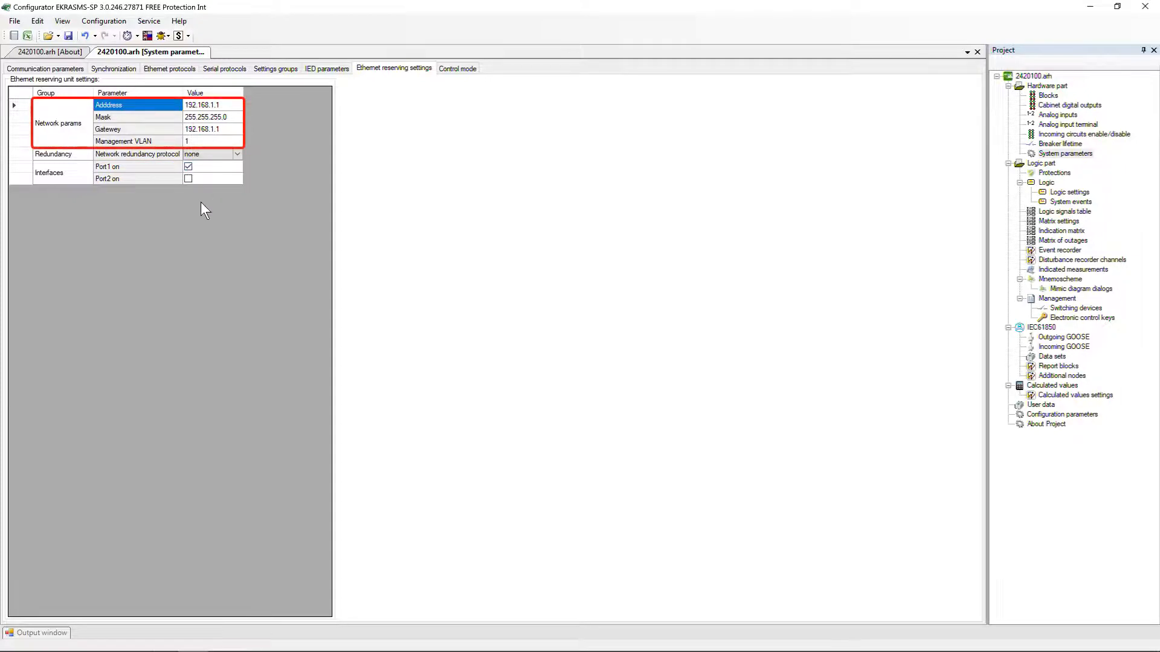